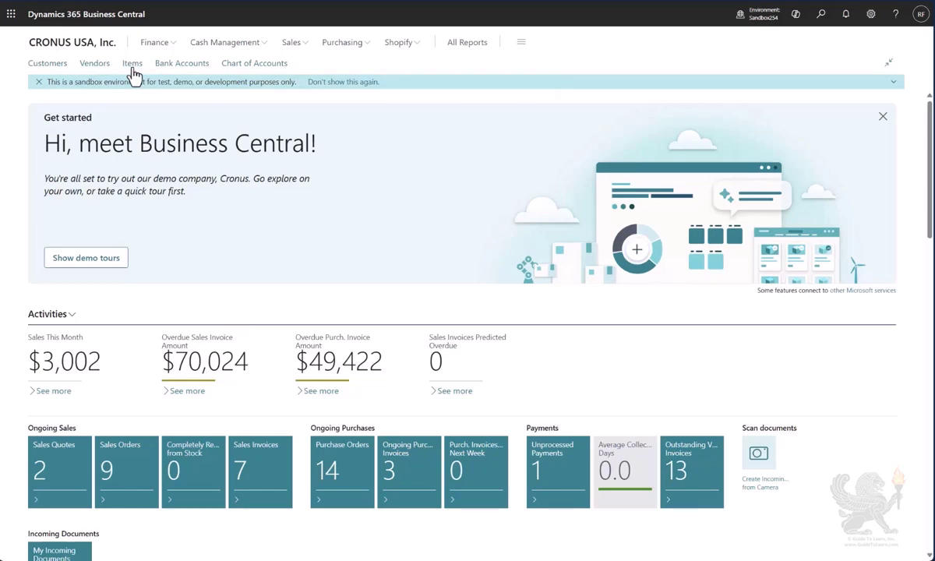
- Open the item card for 1925-W Conference Bundle 1-6 and review its replenishment settings
click(133, 64)
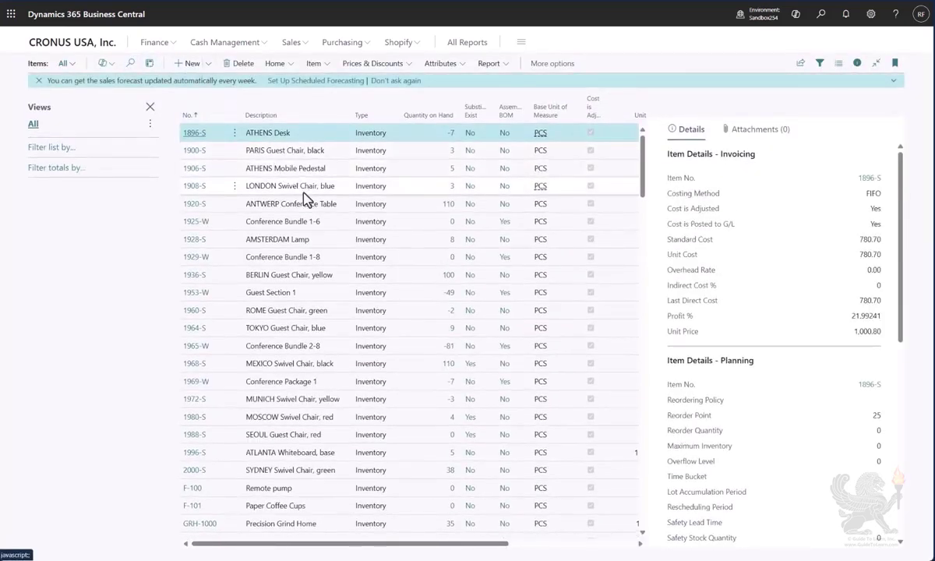
click(308, 222)
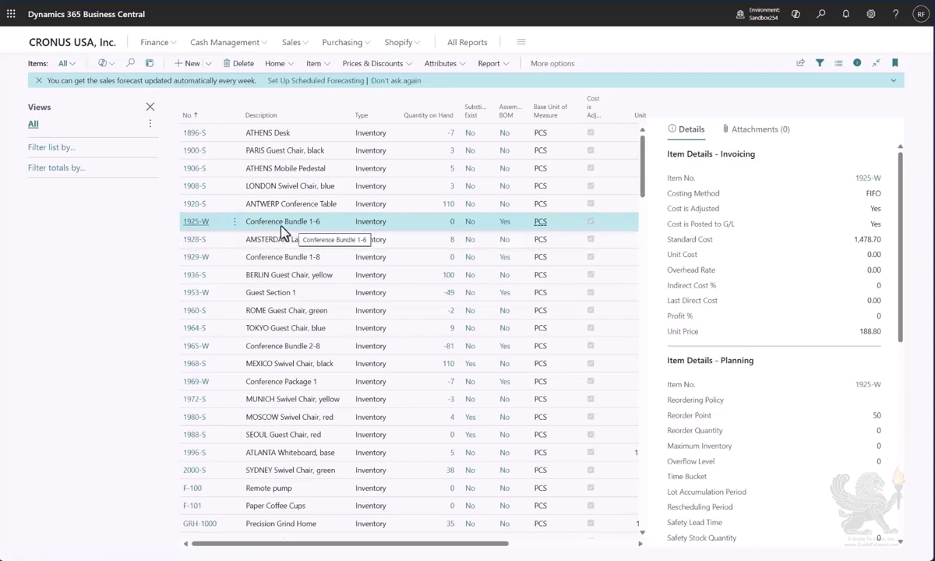
click(197, 222)
scroll(191, 279, down, 1)
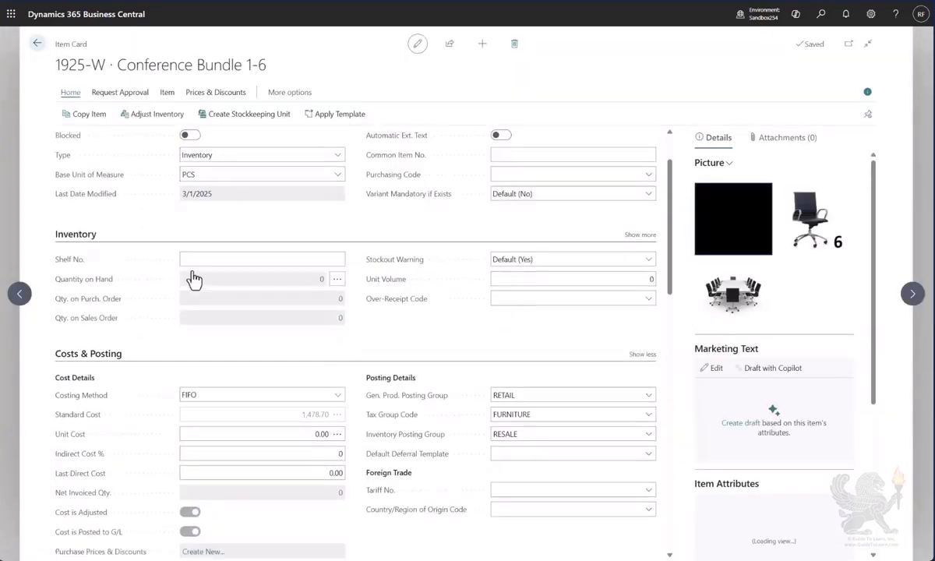
scroll(194, 279, down, 4)
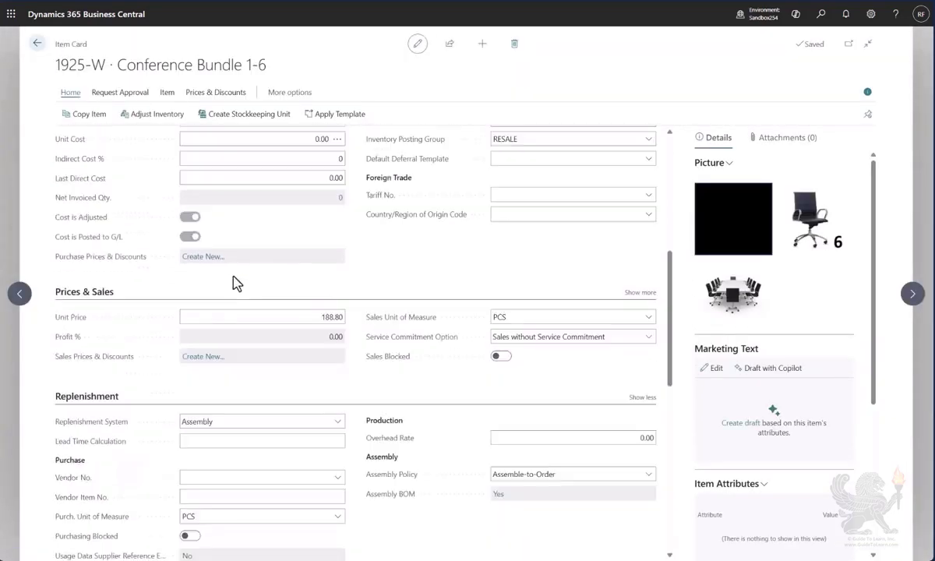
scroll(237, 283, down, 1)
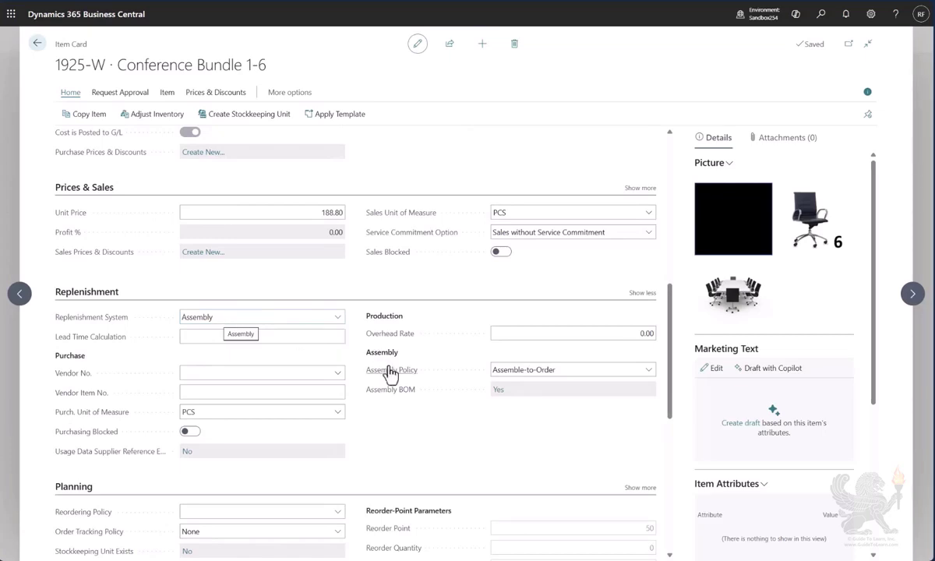
- Inspect the item's assembly BOM components and return to the item list
click(498, 390)
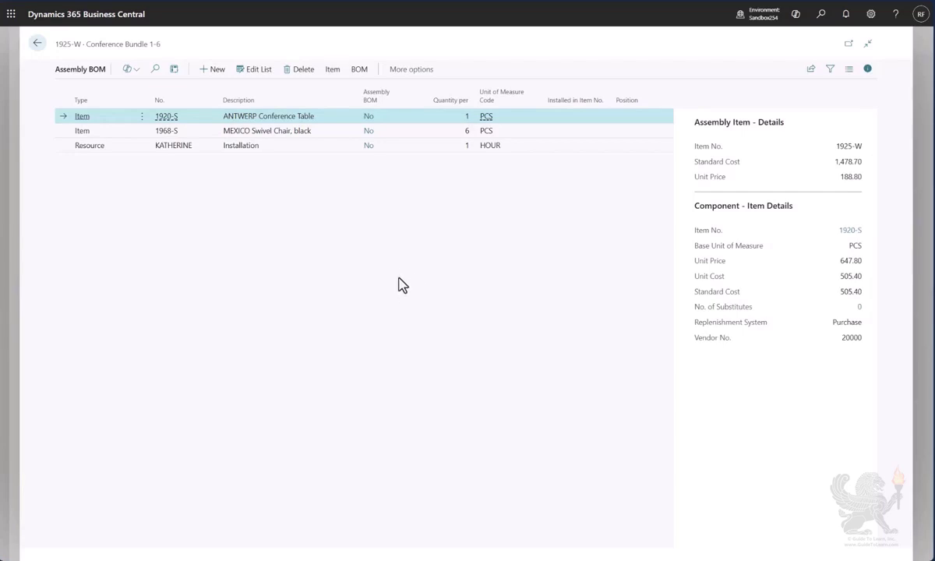
click(36, 44)
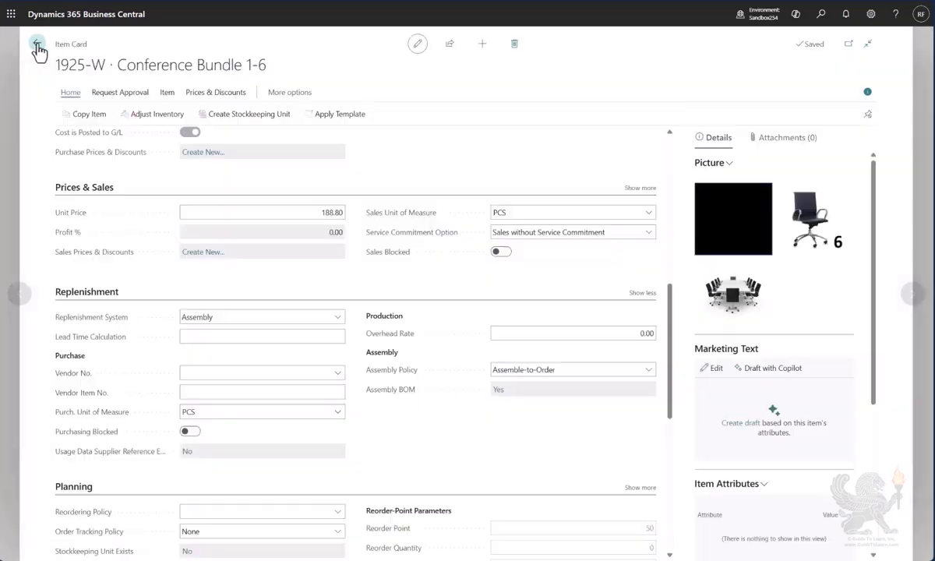
click(36, 44)
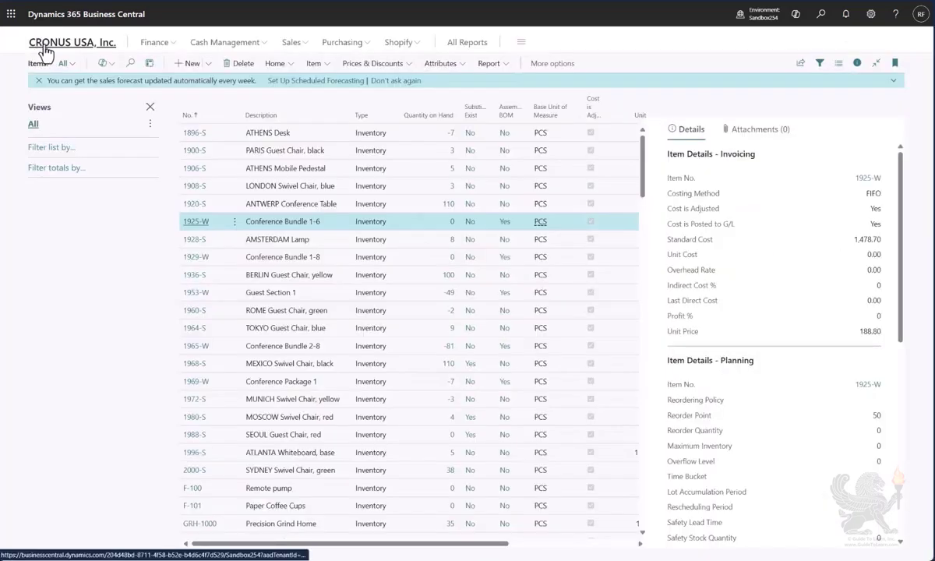
- Create a new sales order and fill in the customer by entering the customer number
click(44, 49)
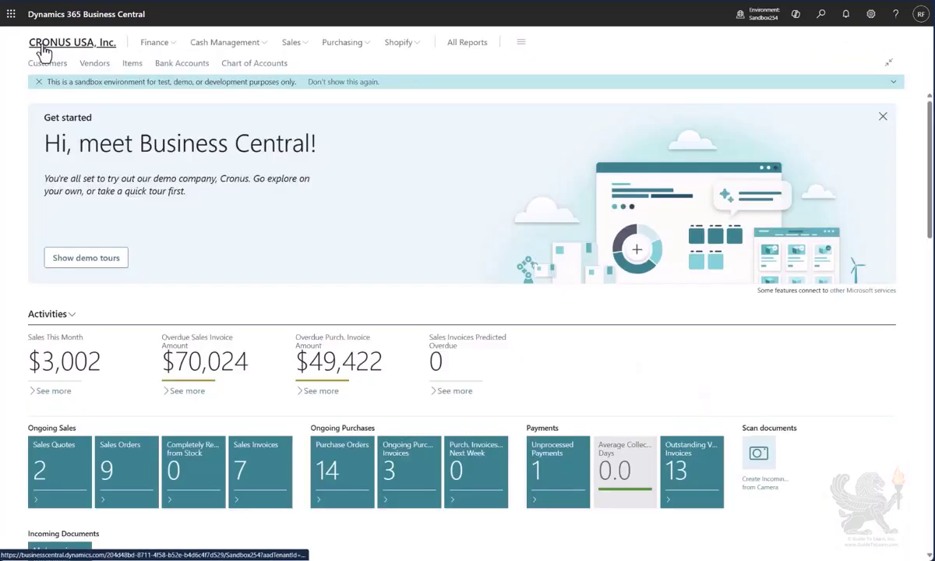
click(301, 45)
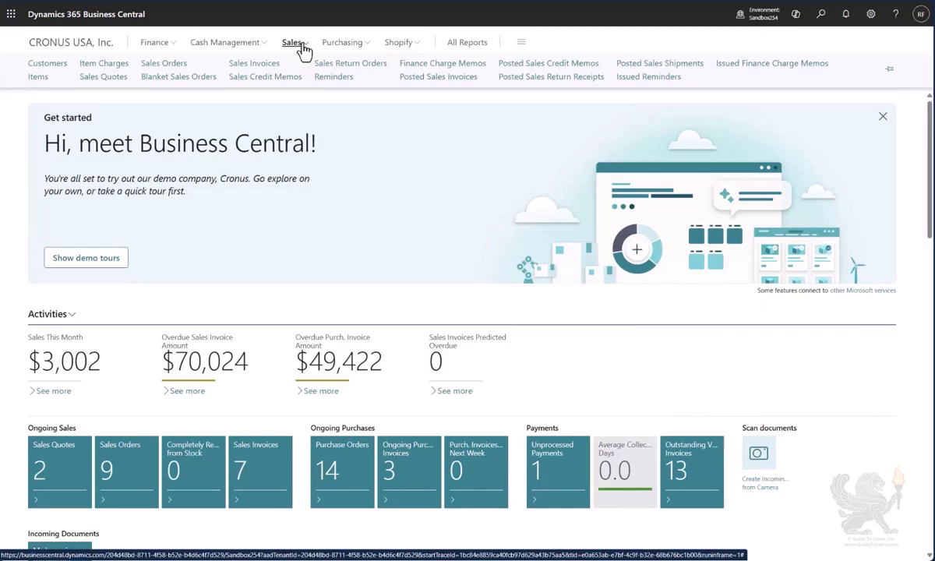
click(164, 67)
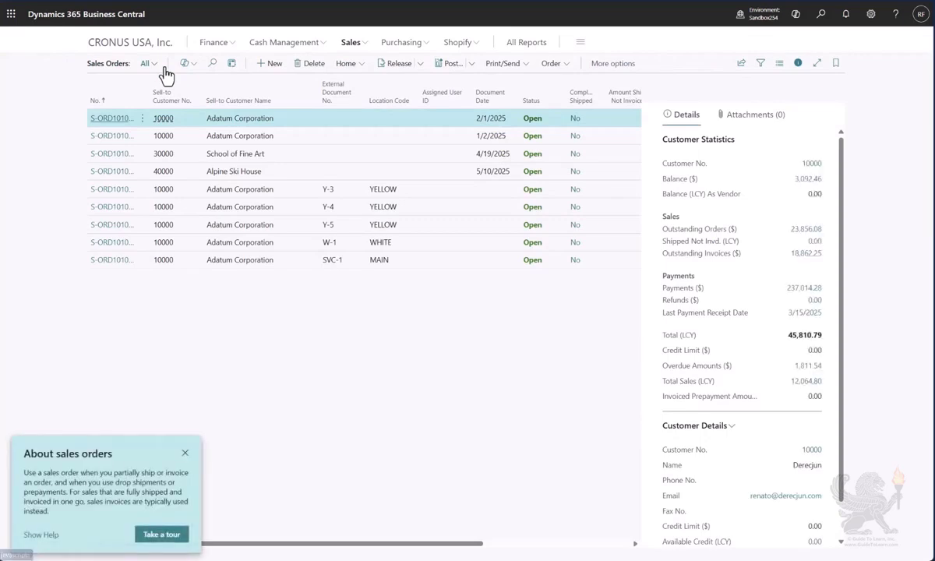
click(272, 65)
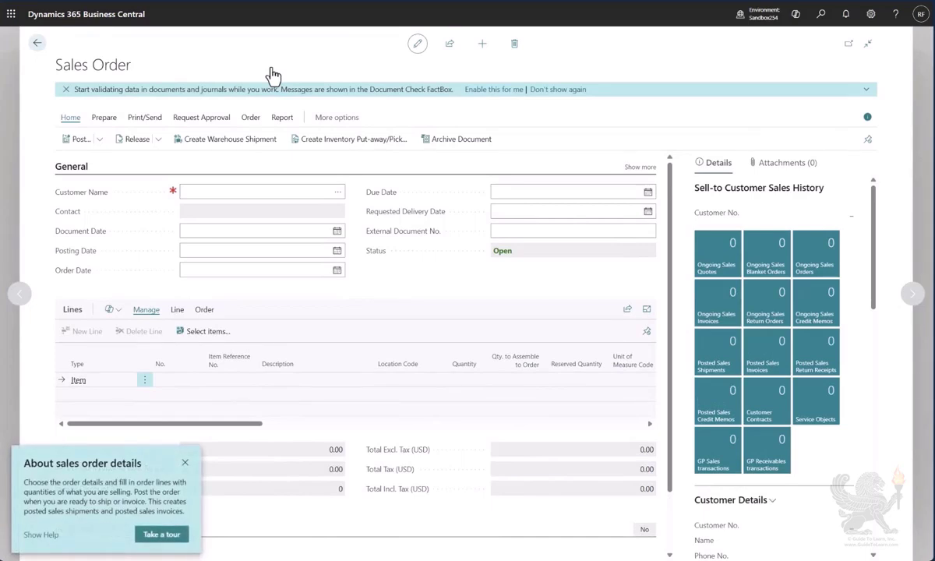
click(185, 462)
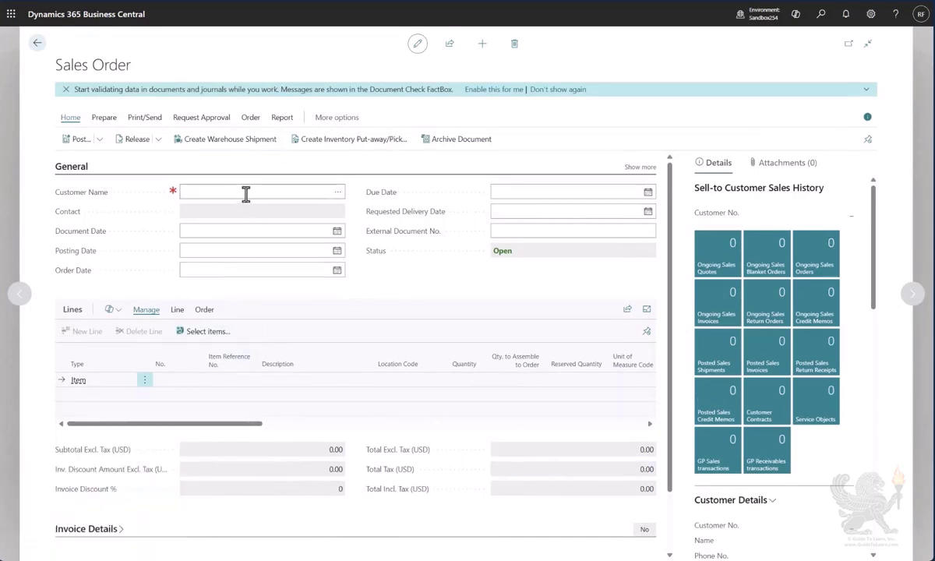
text(10000)
key(Tab)
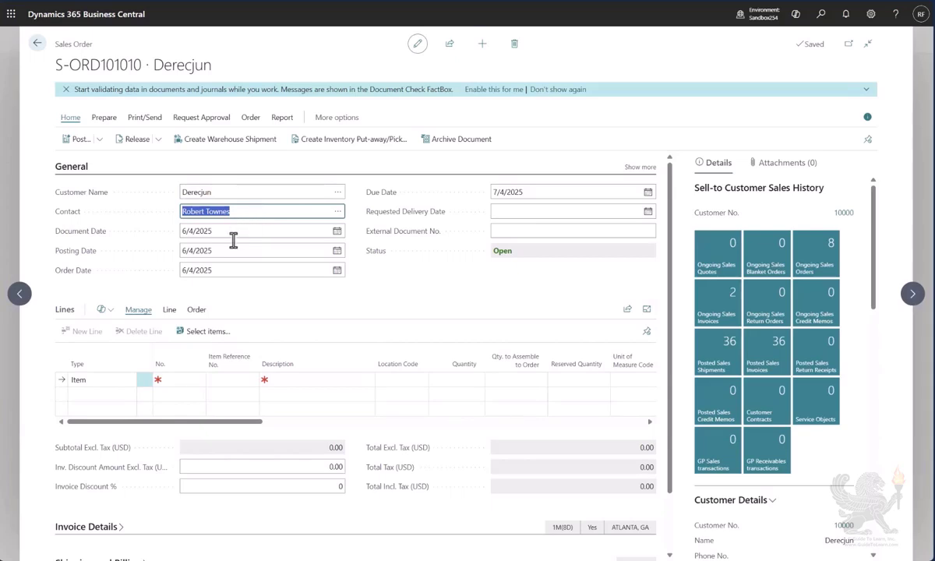
- Add an order line for item 1925-W Conference Bundle 1-6 at location EAST with quantity 4, acknowledging the due date notice
click(173, 379)
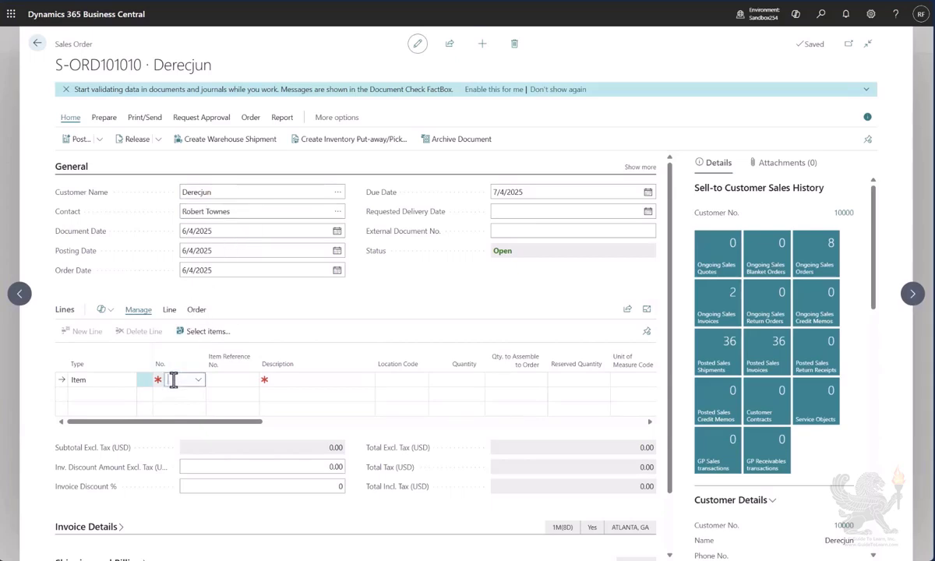
text(1925)
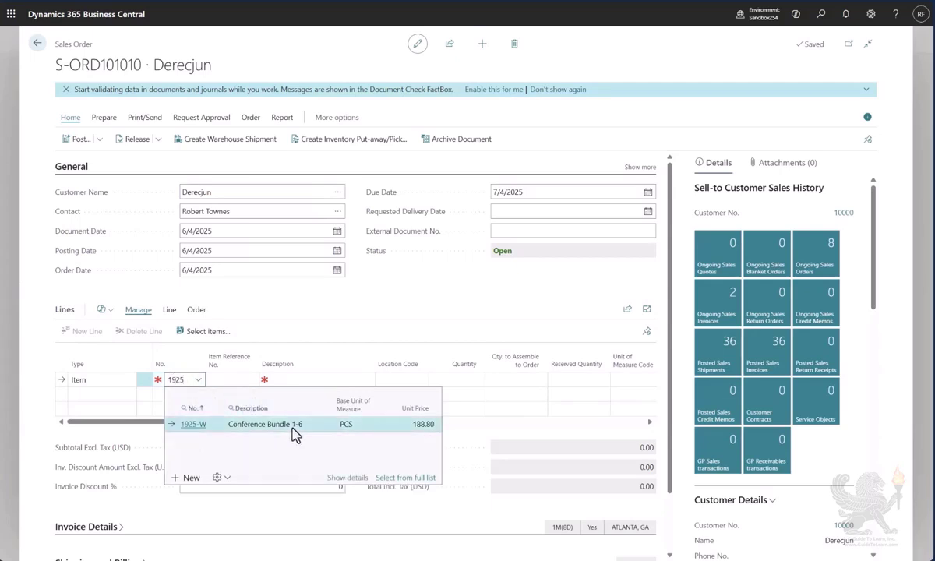
click(292, 429)
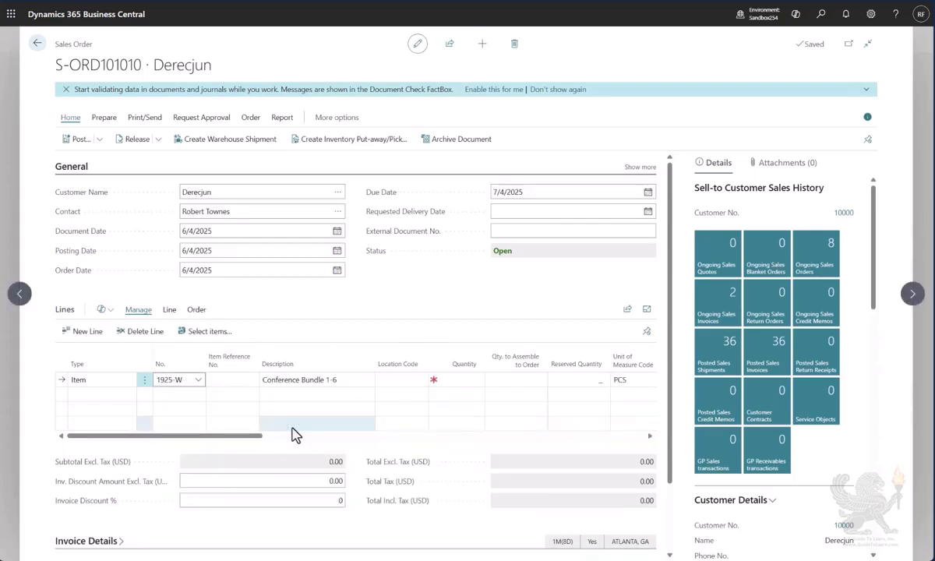
key(Return)
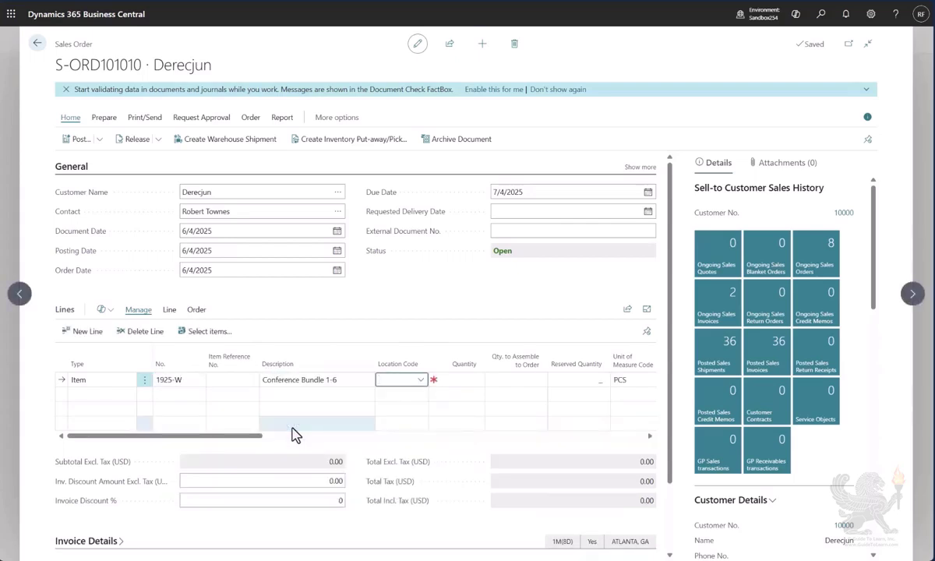
text(east)
key(Return)
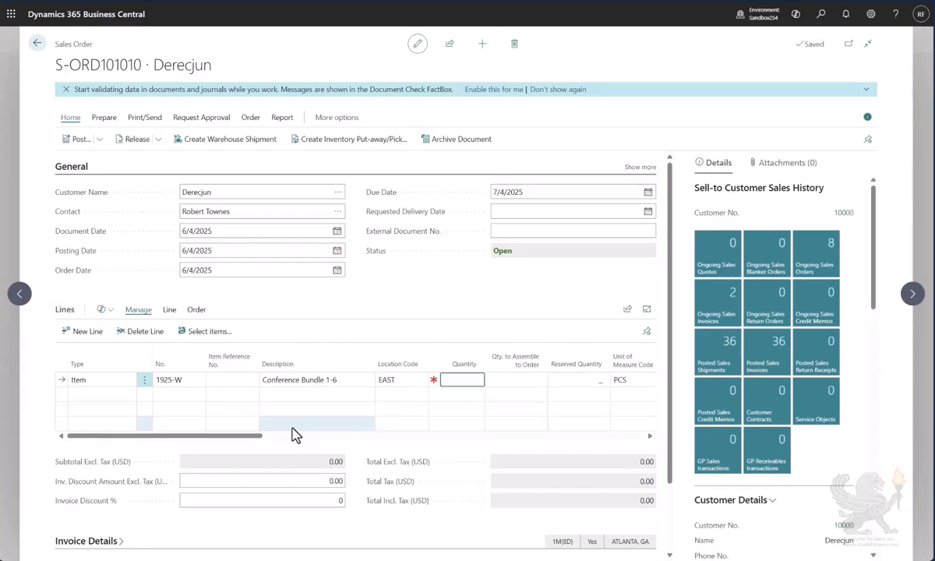
text(4)
key(Tab)
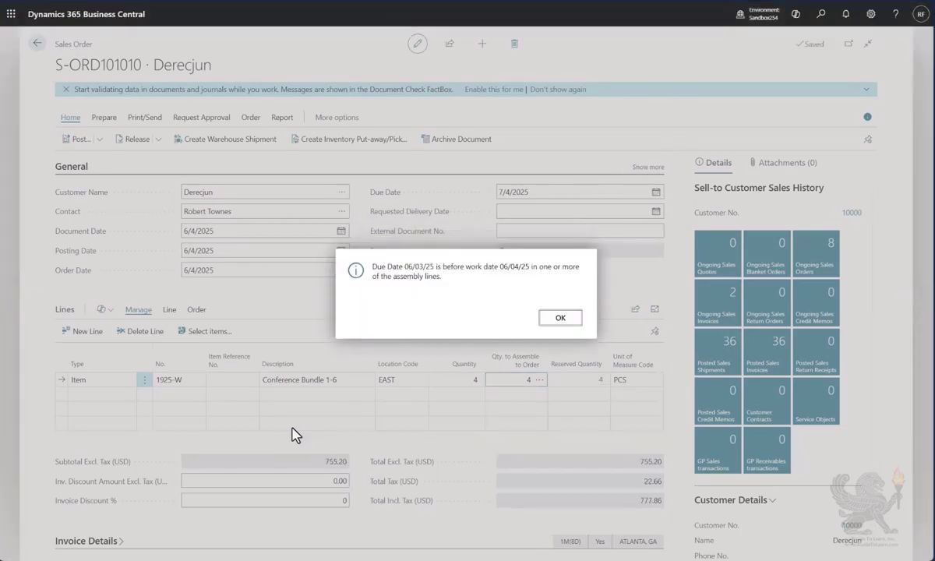
click(559, 318)
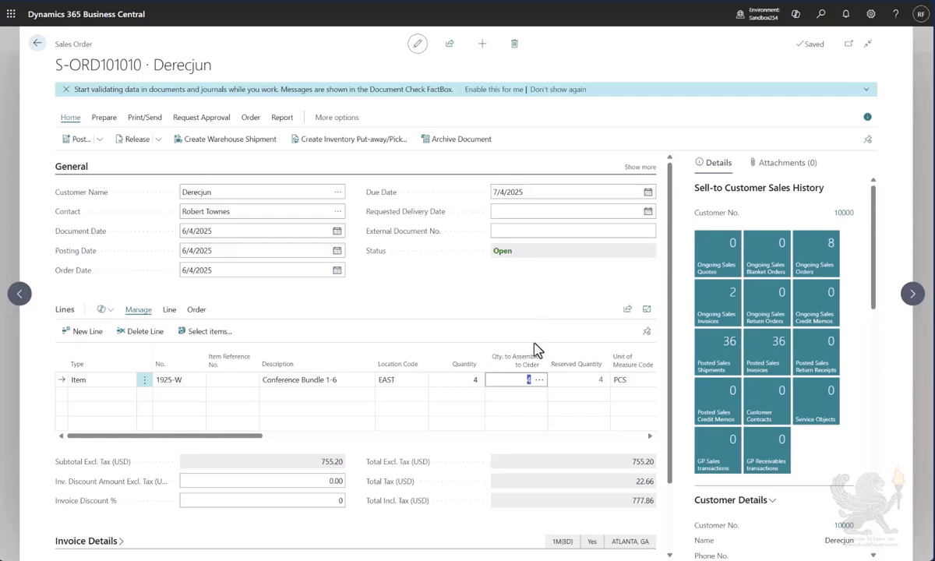
- Review the order line's assemble-to-order components and the linked assembly order, and return to the sales order
click(541, 381)
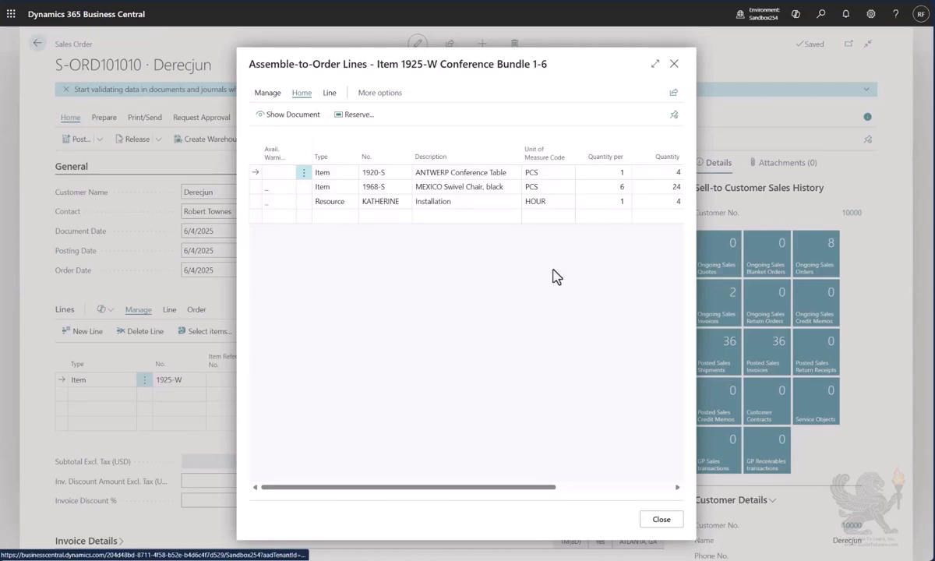
click(653, 66)
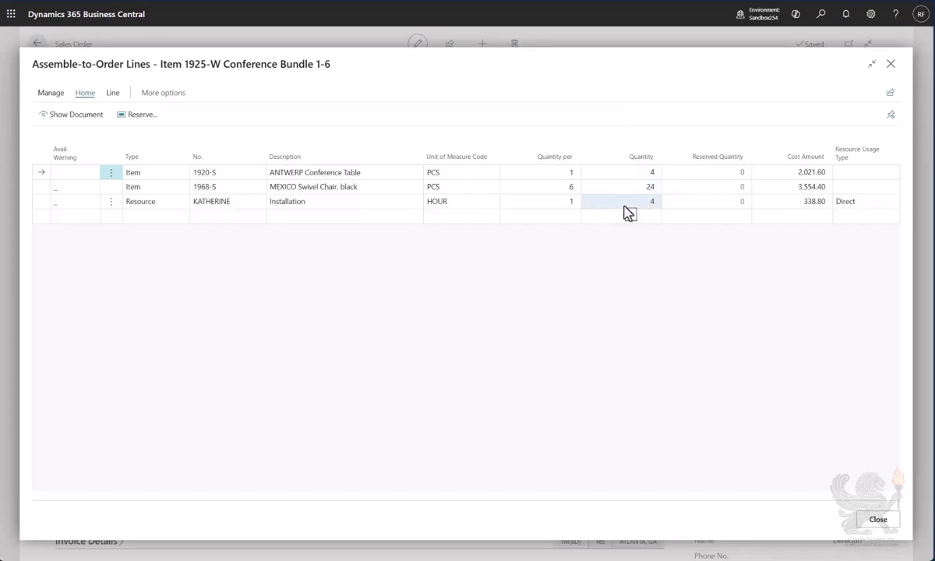
click(67, 124)
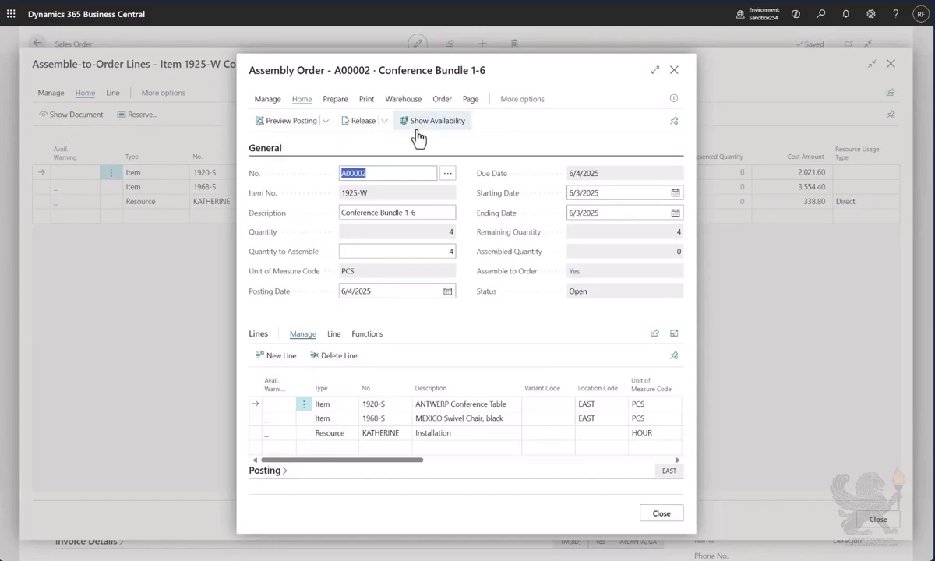
click(672, 72)
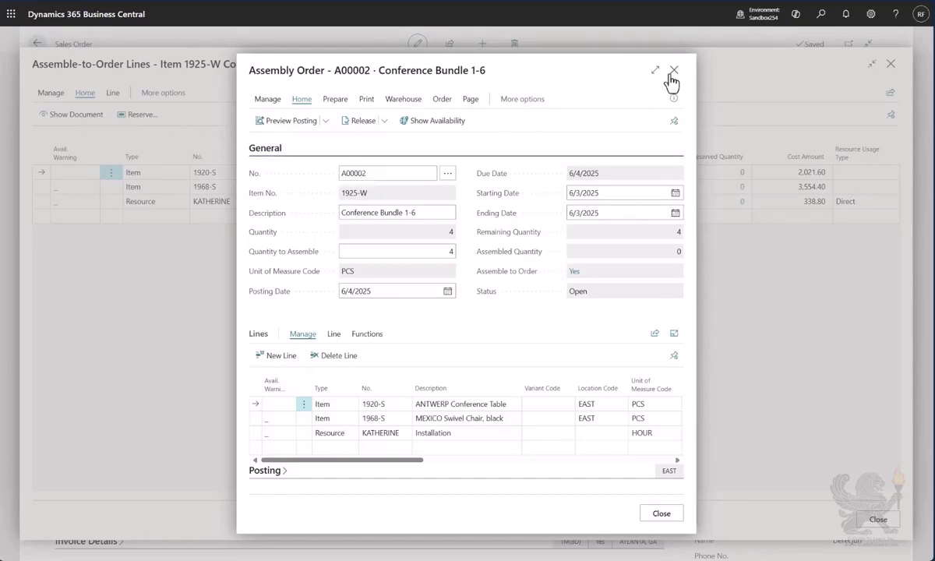
click(891, 65)
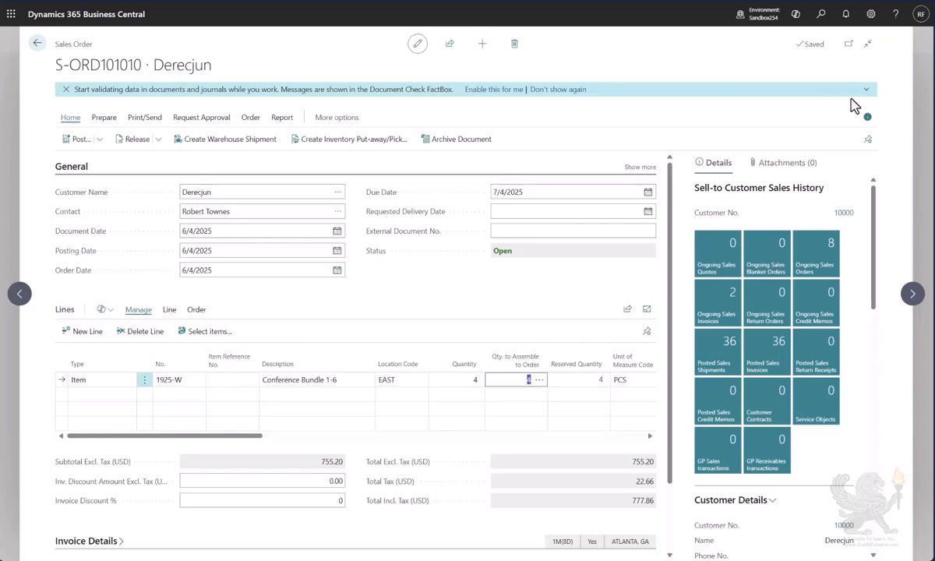
- Try to post the sales order with the Ship option
click(69, 142)
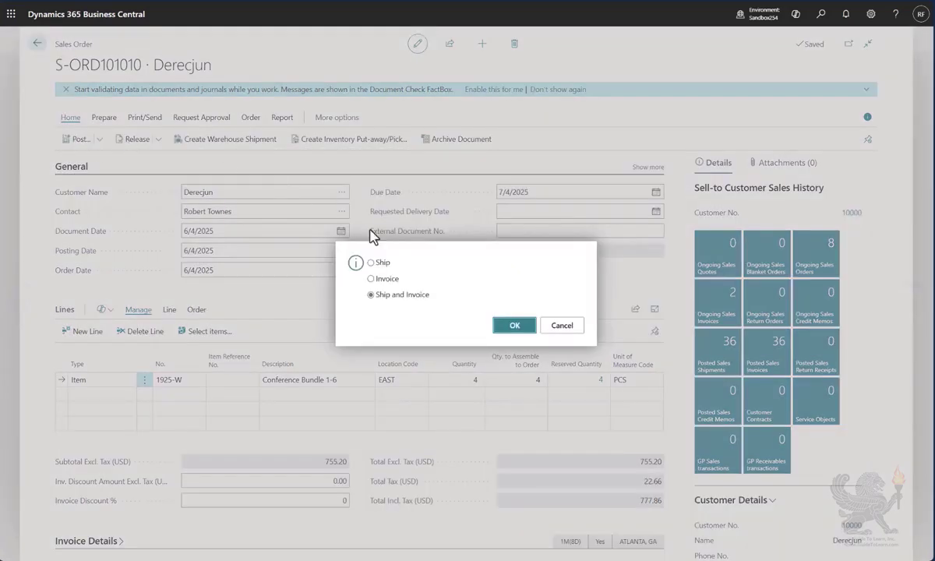
click(372, 263)
click(516, 326)
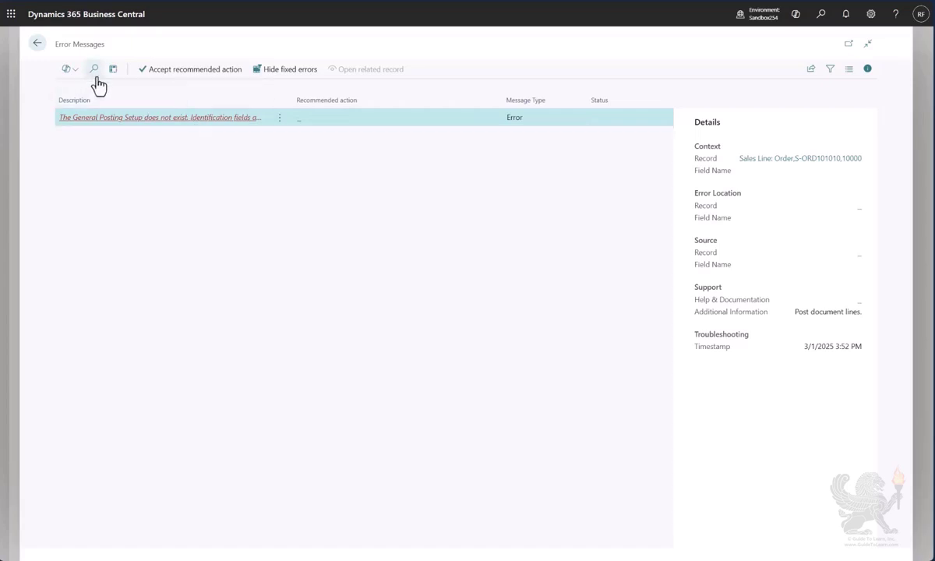
click(182, 76)
- Search for the General Posting Setup page and open it
click(821, 18)
text(genera post set)
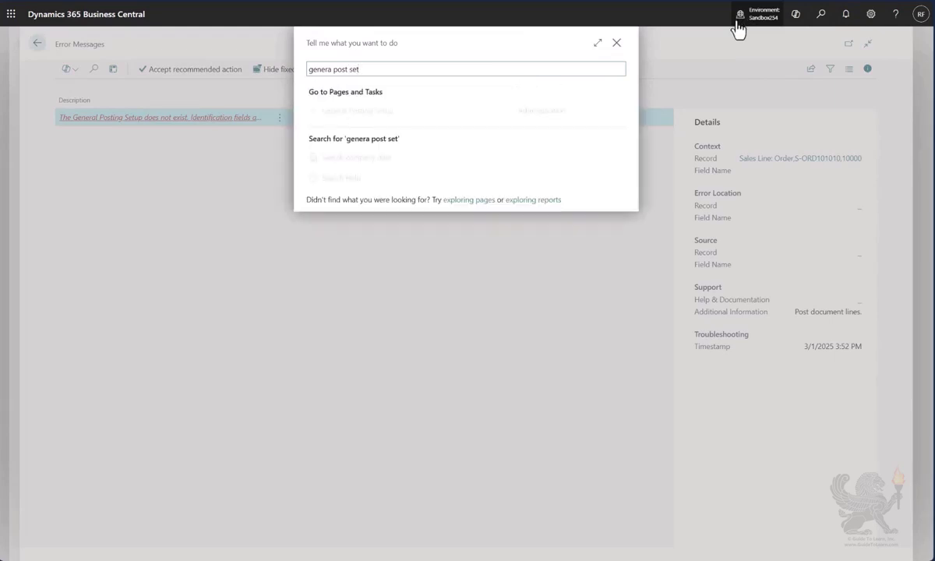
click(441, 117)
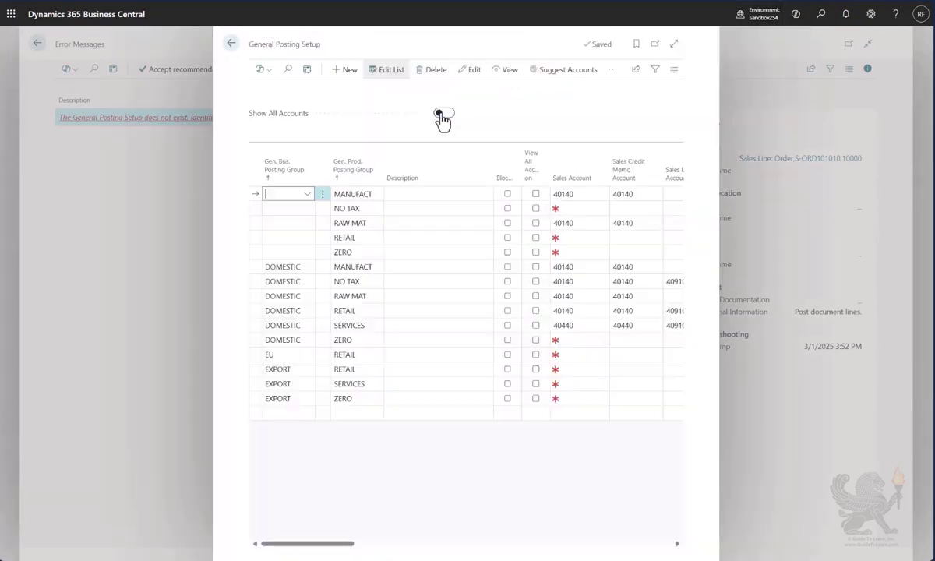
- Add a posting setup row with a blank business posting group, product posting group SERVICES and sales account 40140
click(299, 417)
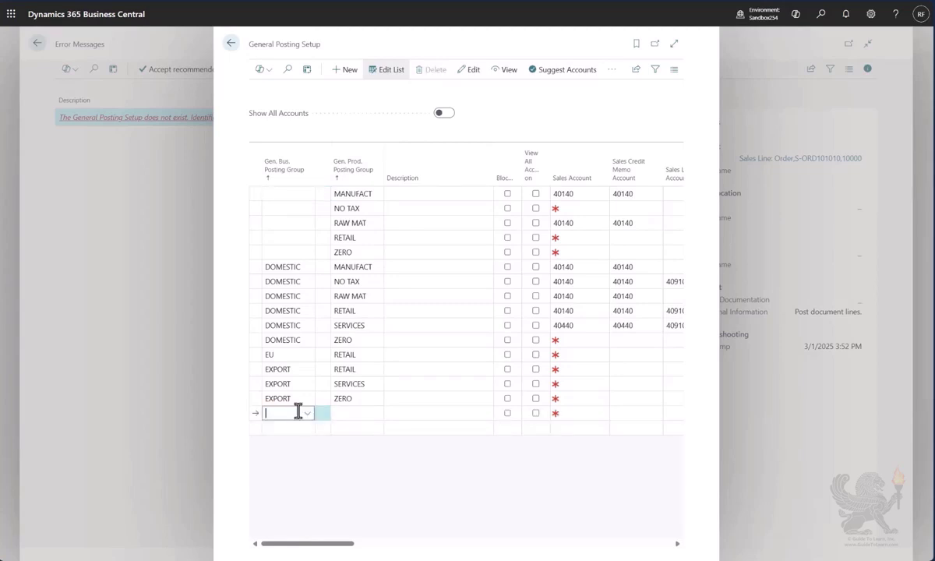
click(378, 415)
scroll(383, 491, down, 2)
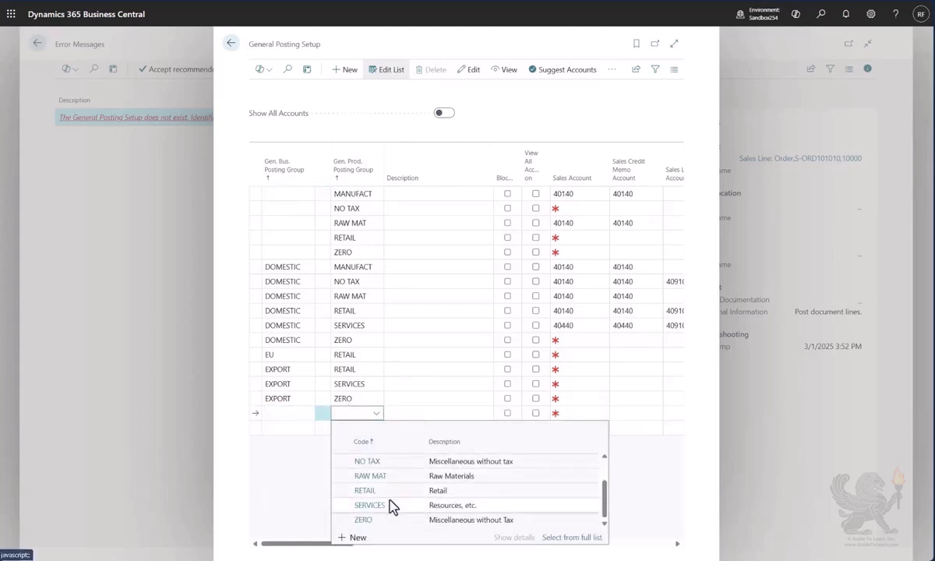
click(382, 506)
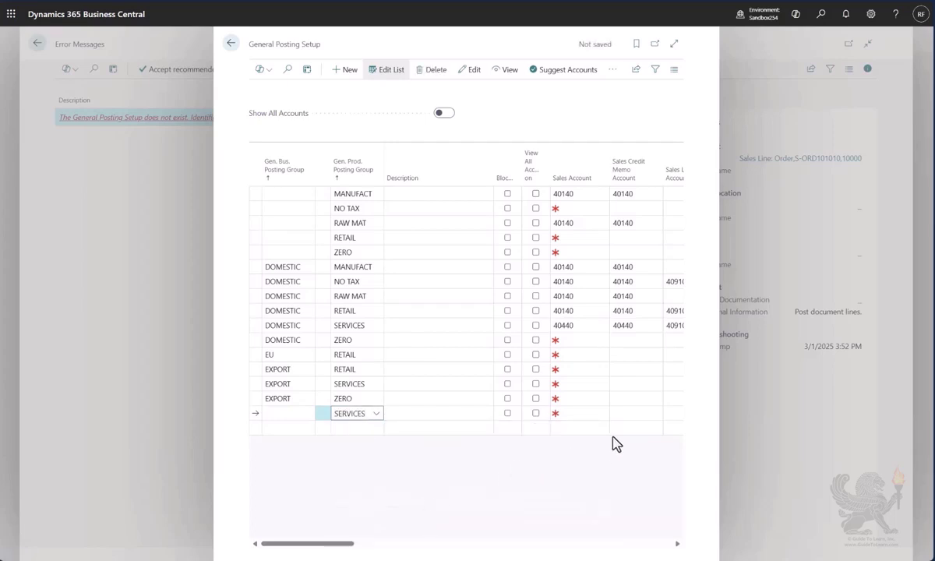
key(Tab)
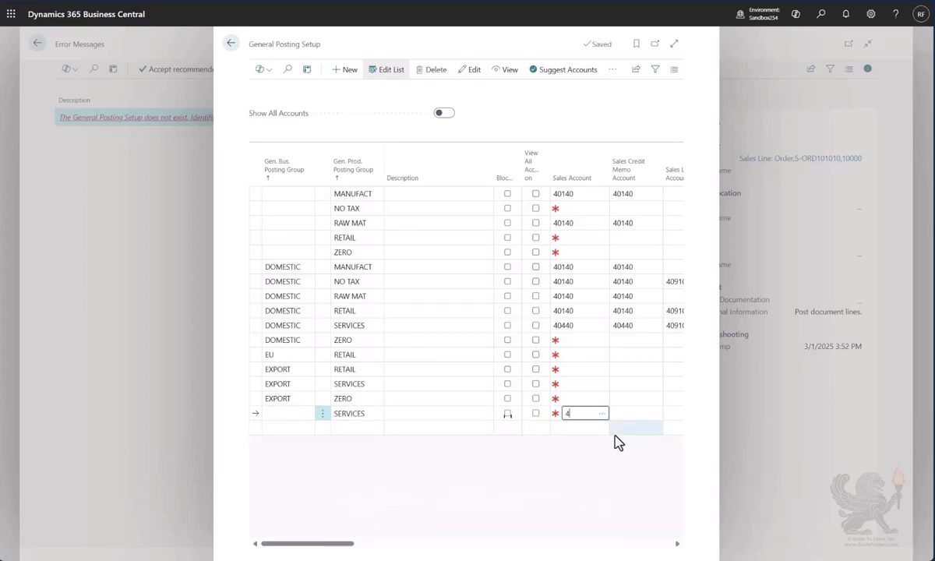
text(40140)
key(Tab)
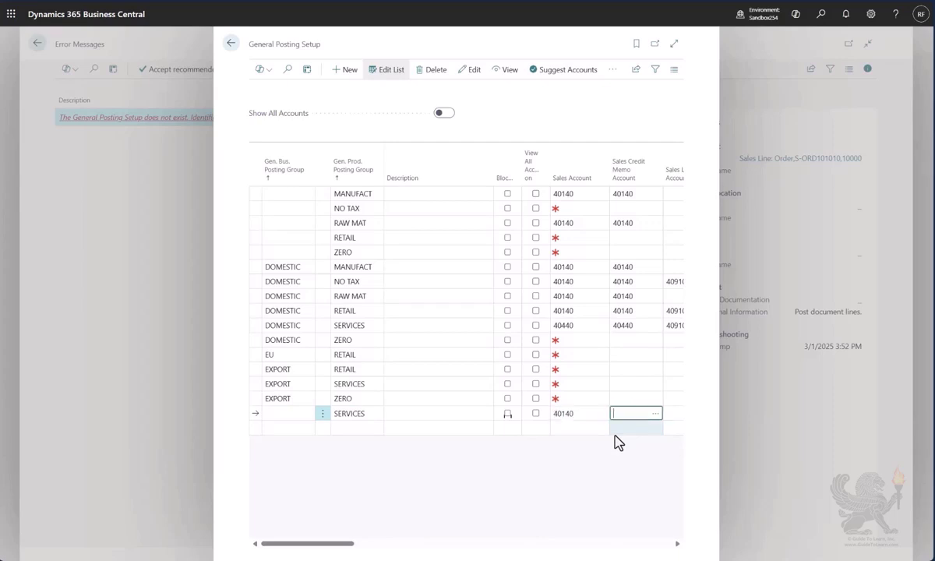
- Set the Sales Credit Memo Account of the new SERVICES posting setup row to 40140
text(40140)
key(Tab)
key(Tab)
key(Tab)
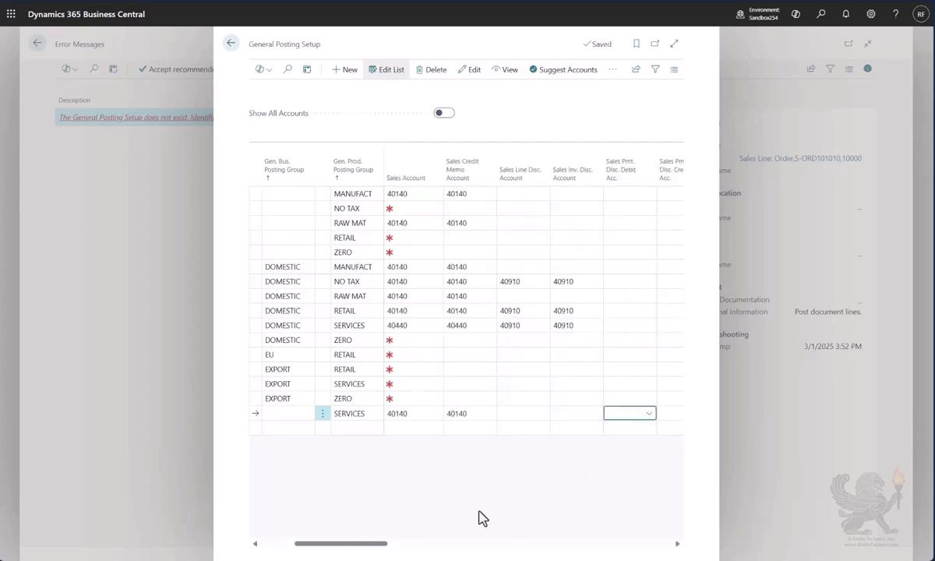
- Set both the COGS Account and the Inventory Adjmt. Account of the new SERVICES row to 50210
drag(357, 545, 563, 551)
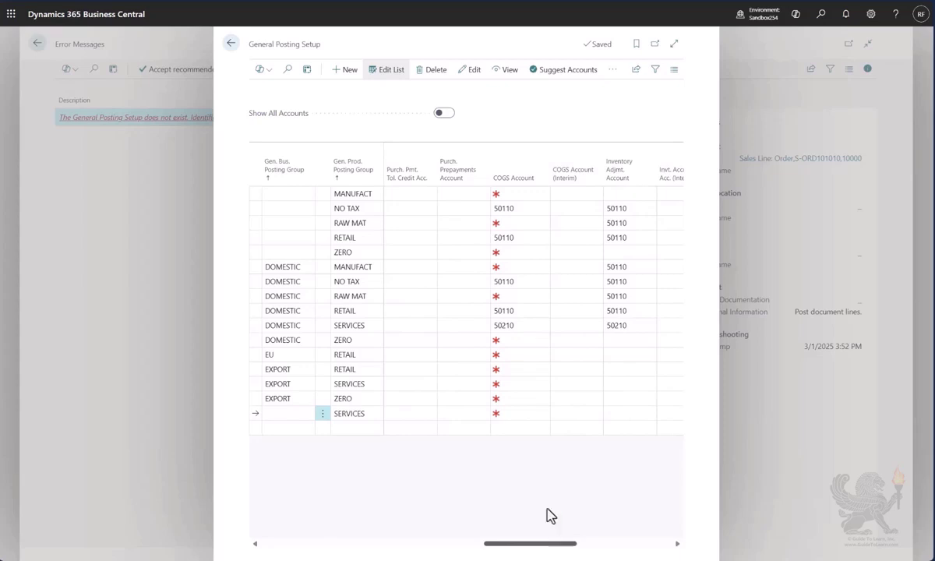
click(529, 413)
key(Tab)
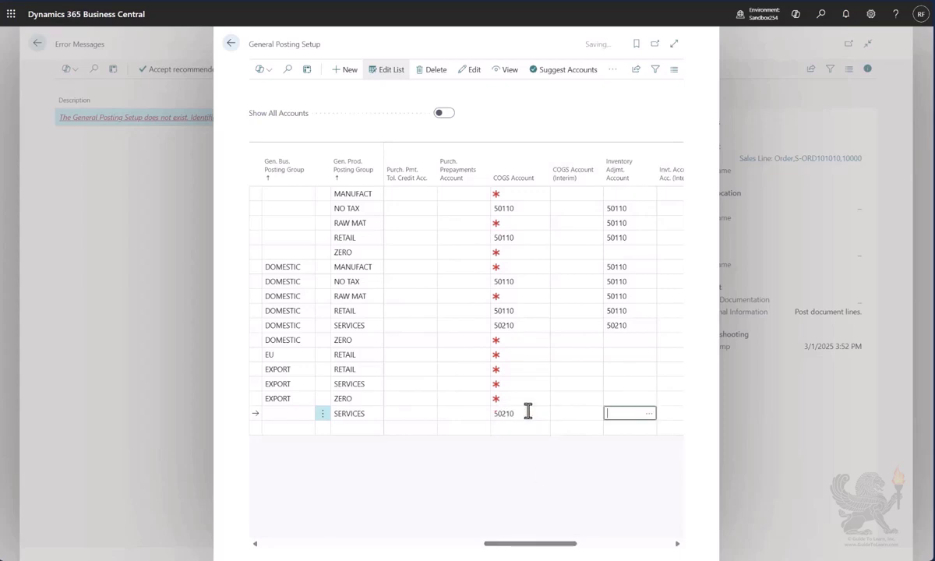
text(50210)
key(Tab)
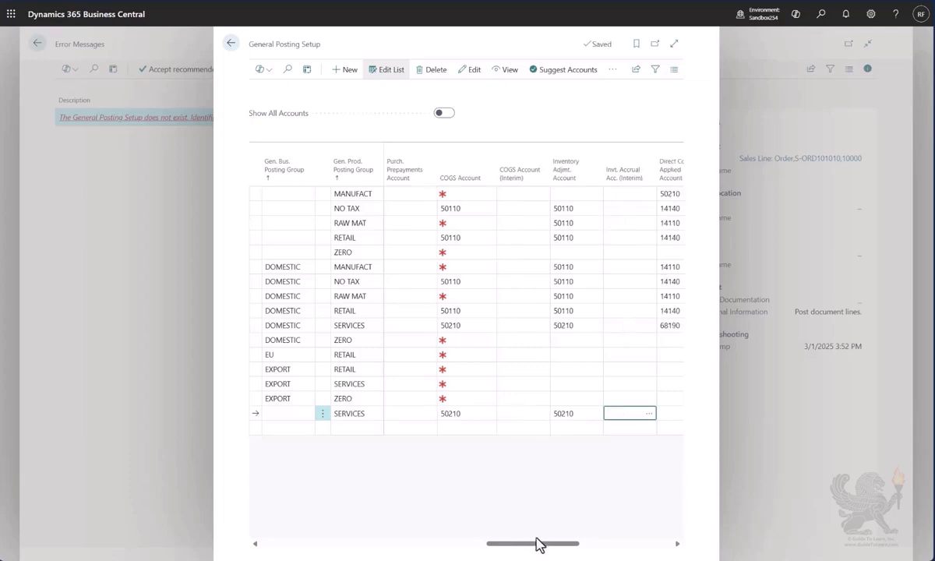
- Set the Direct Cost Applied and Overhead Applied accounts of the new SERVICES row to 14140, and check the remaining account columns
drag(543, 548, 582, 551)
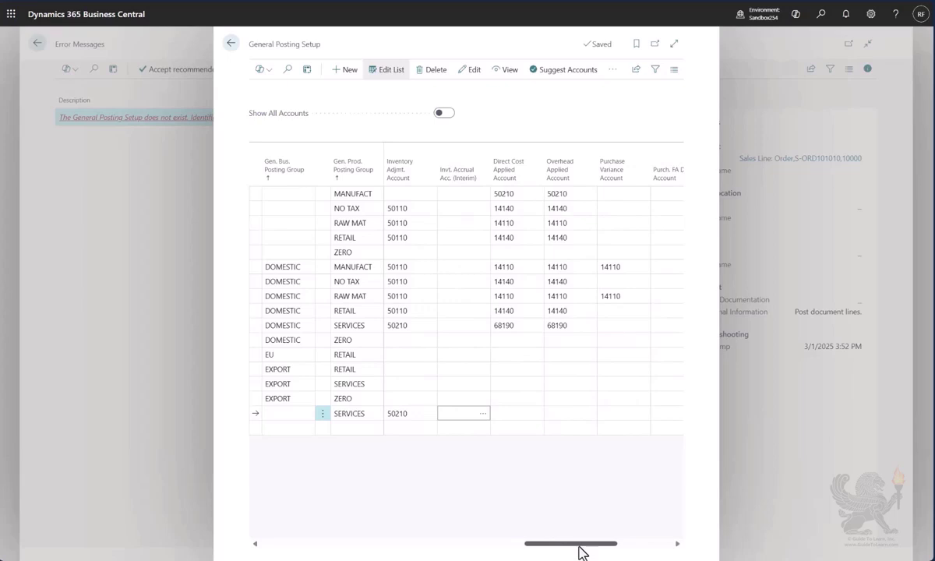
click(513, 412)
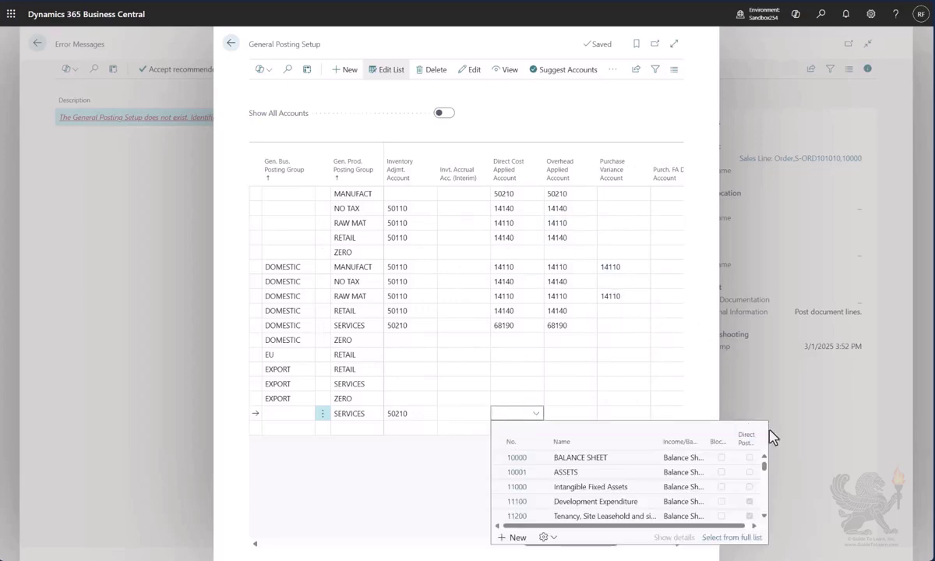
text(14140)
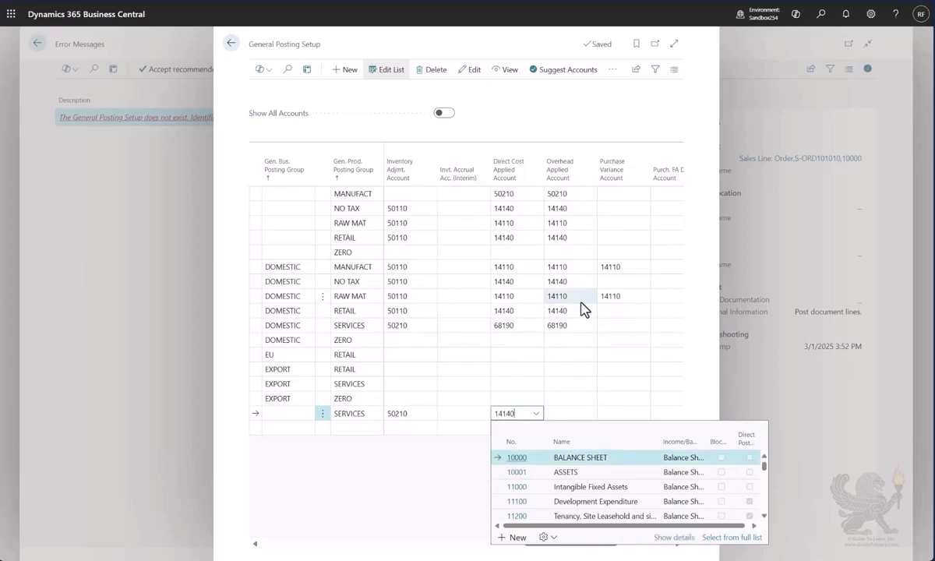
key(Tab)
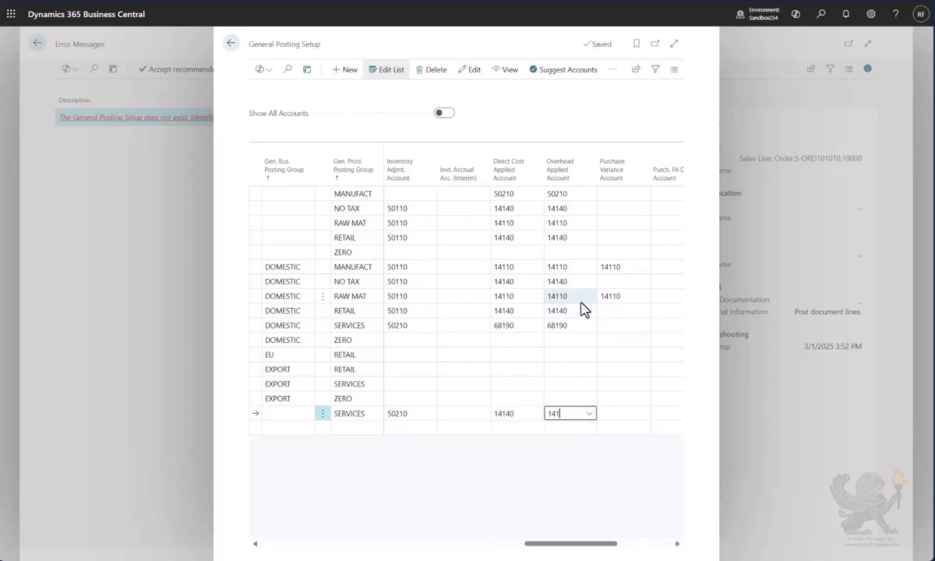
key(Tab)
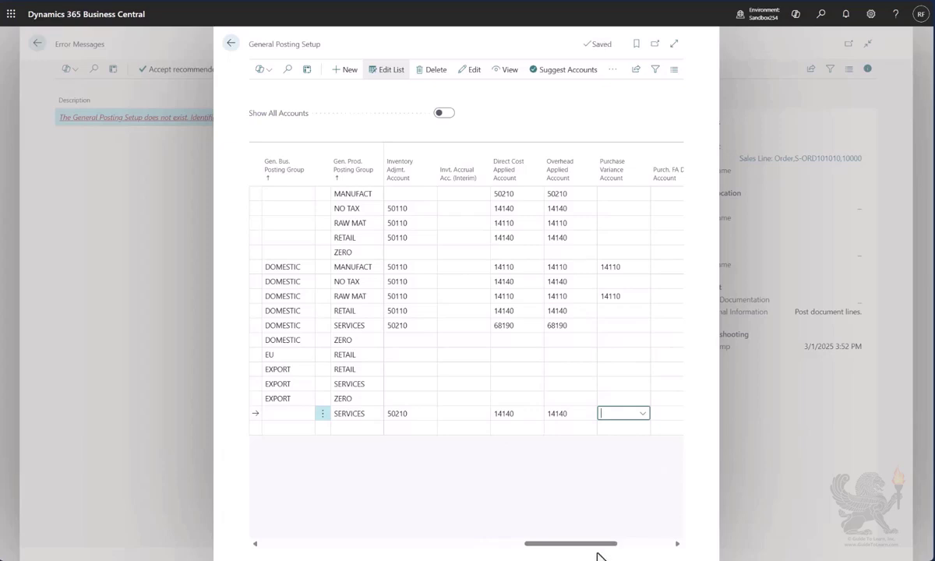
drag(597, 544, 670, 544)
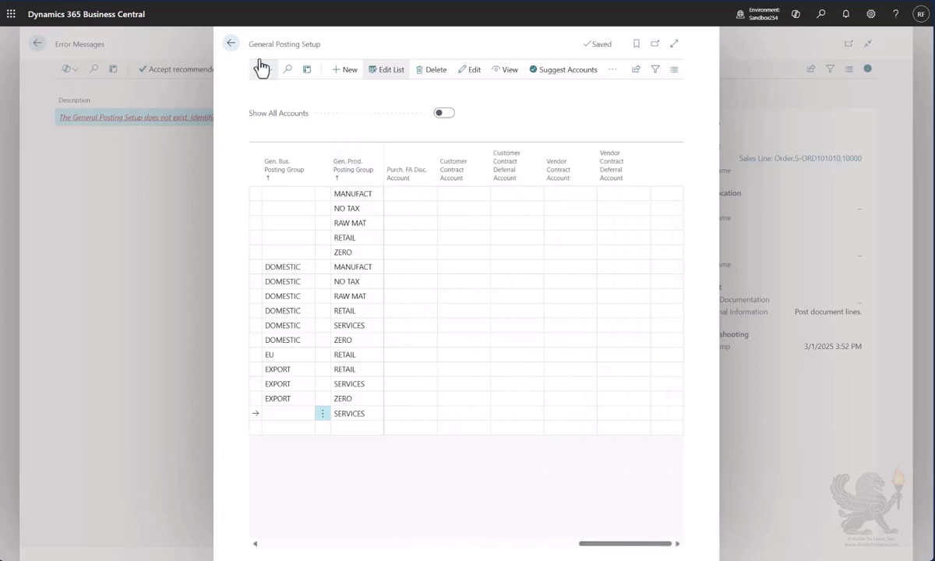
- Close the posting setup and error messages to return to the sales order, and post it with the Ship option
click(231, 44)
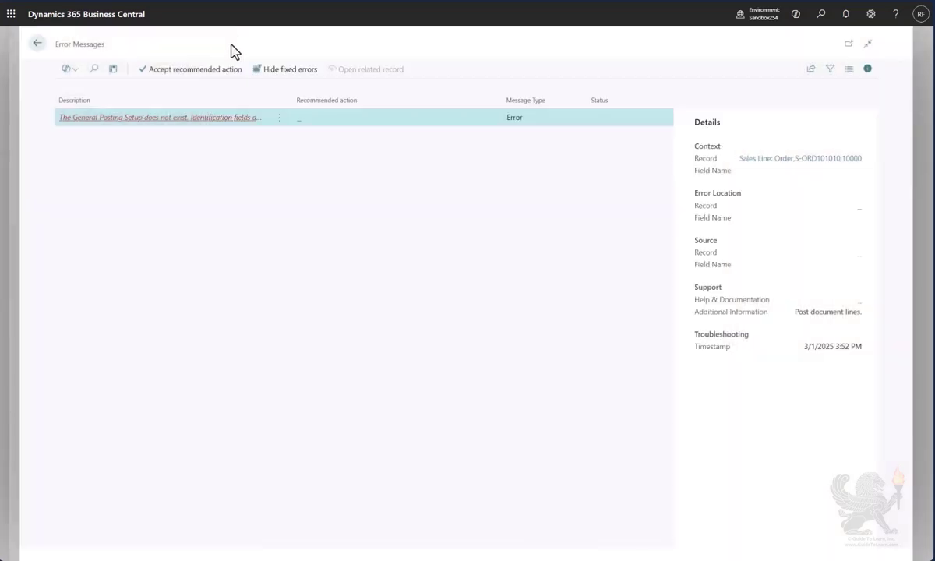
click(36, 46)
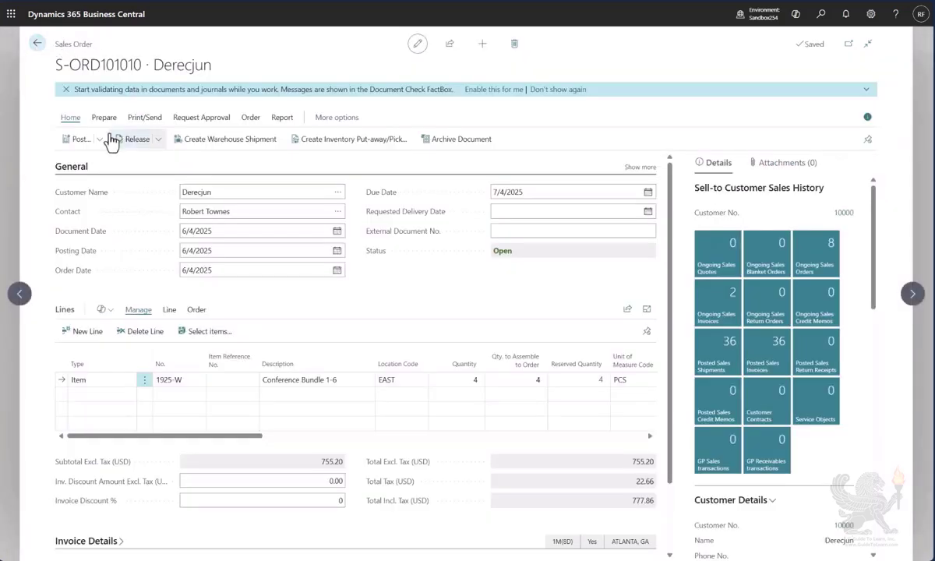
click(81, 140)
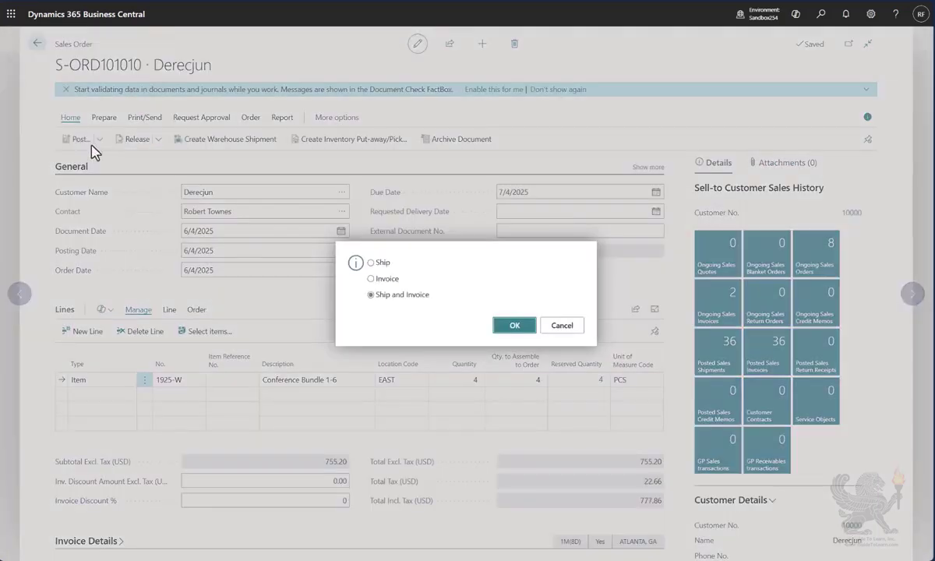
click(381, 263)
click(516, 327)
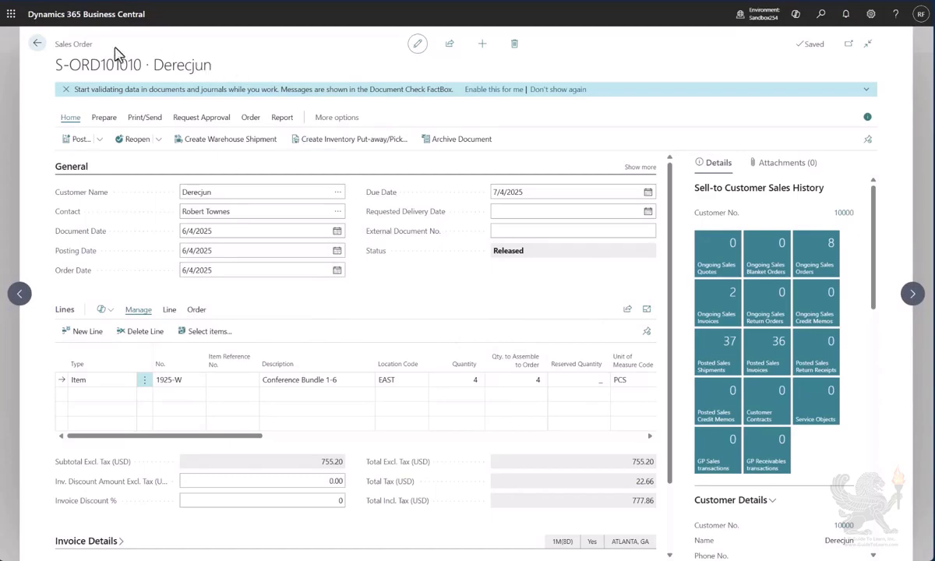
- Leave the sales order, search for the Assembly Orders list, and open the assembly order for Conference Bundle 1-6
click(37, 45)
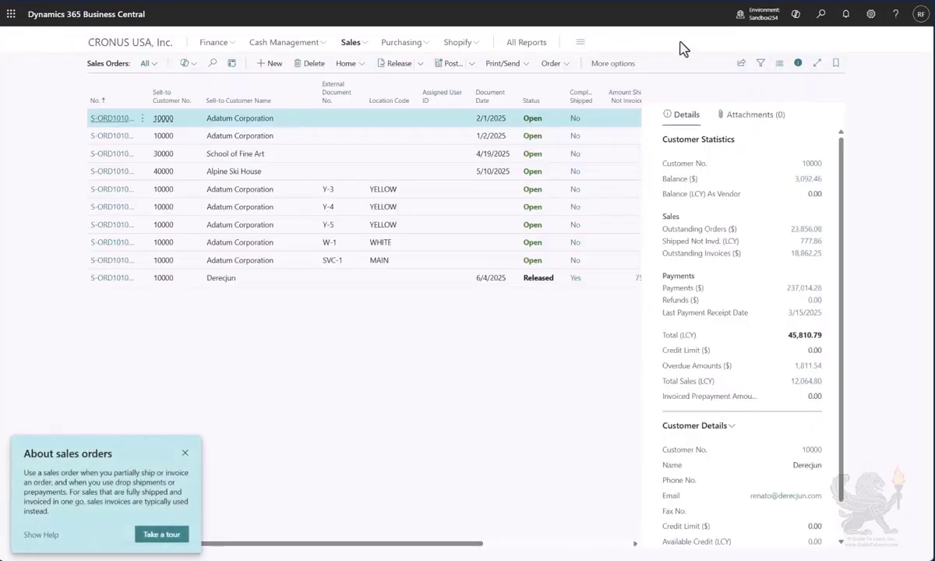
click(822, 16)
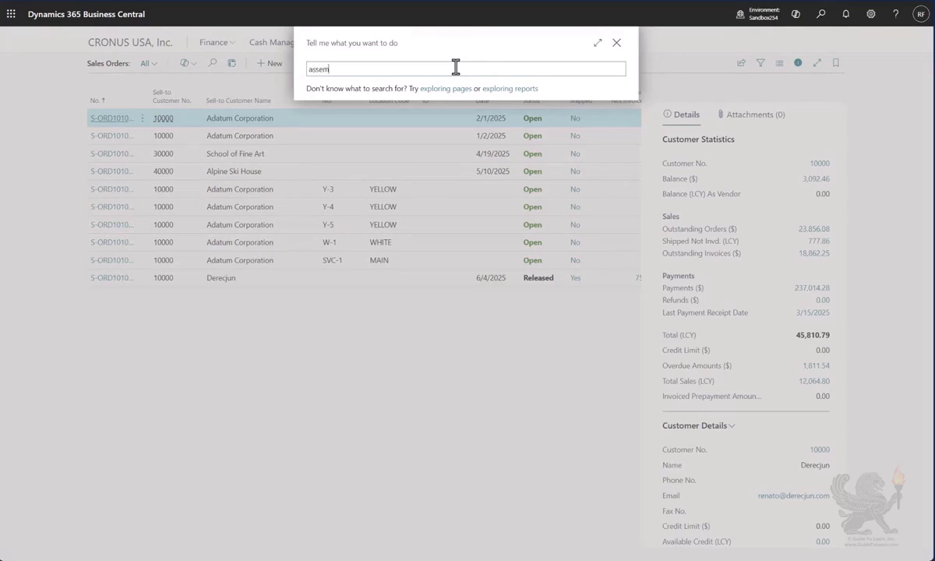
text(assembly order)
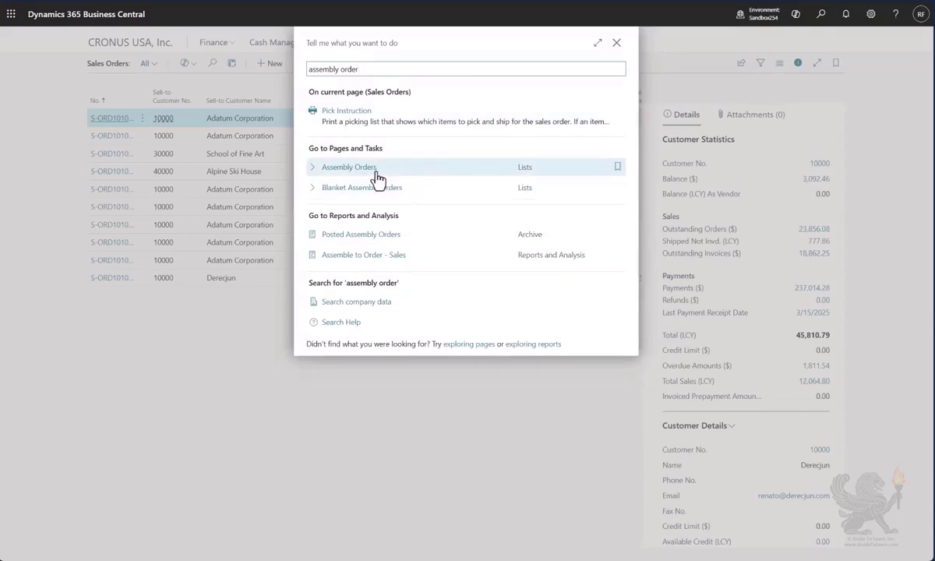
click(376, 178)
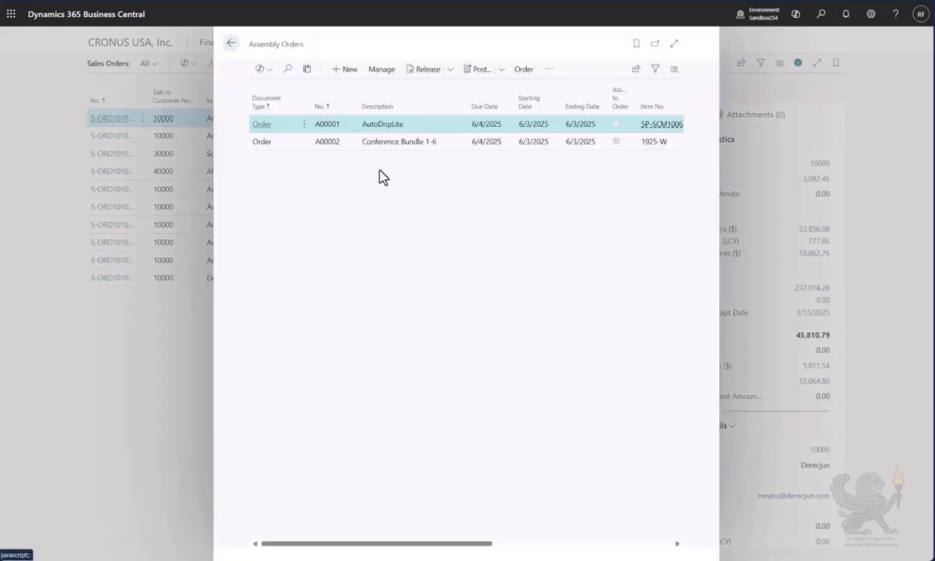
click(398, 147)
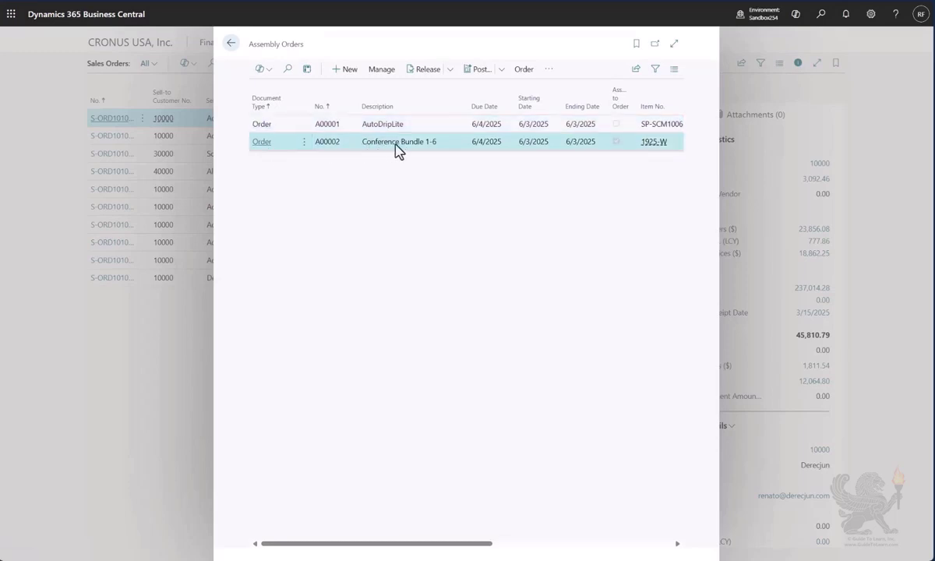
click(257, 147)
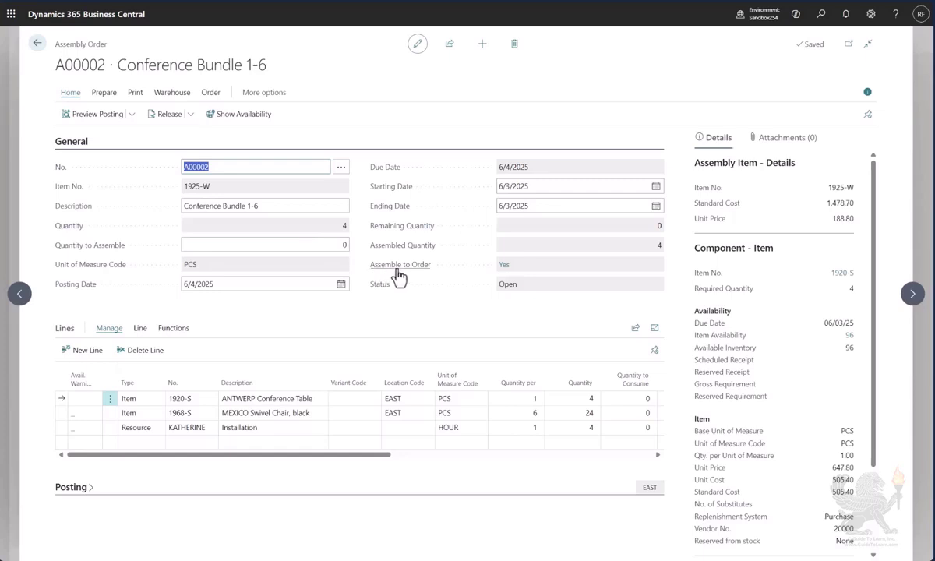
- Open the sales order linked through the assembly order's Assemble to Order field and dismiss its introductory tip
mouse_move(383, 264)
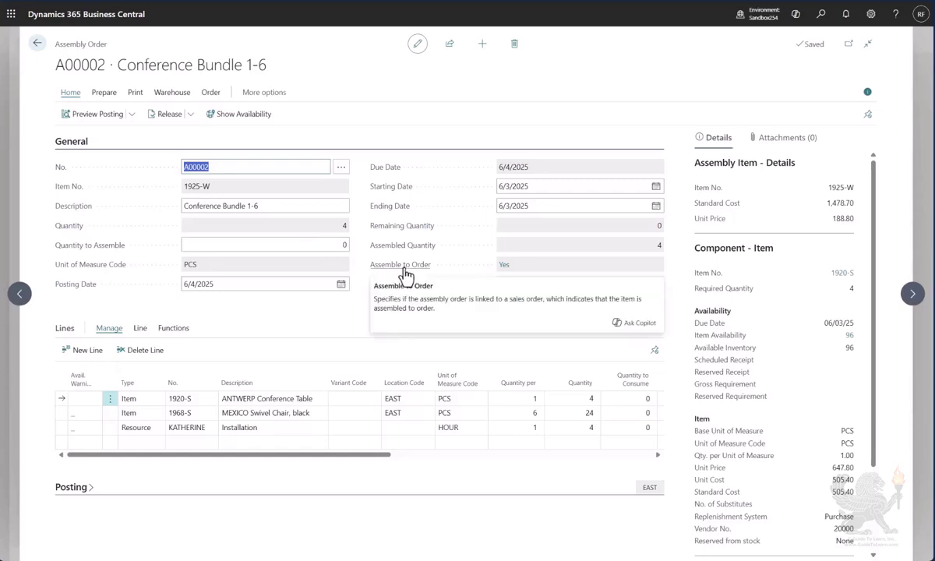
click(501, 265)
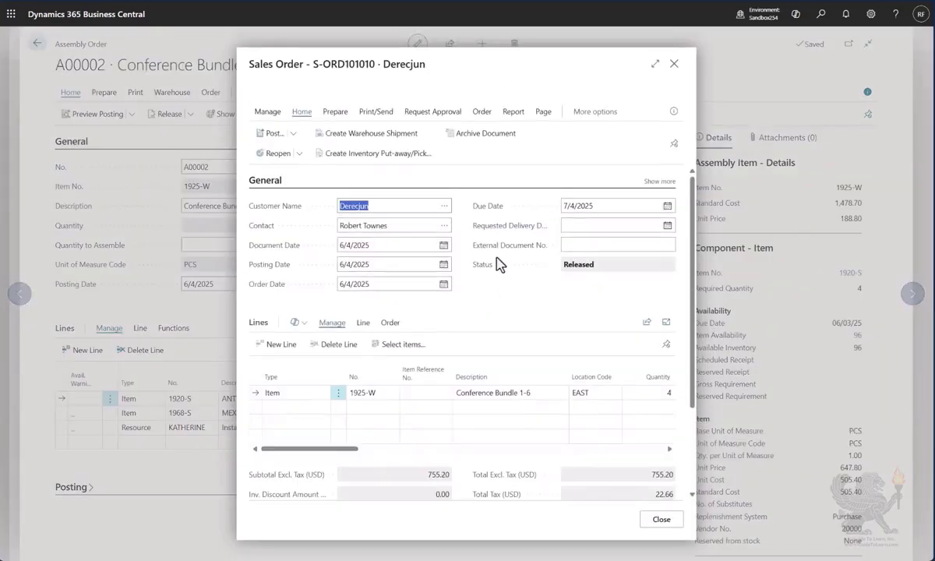
click(311, 74)
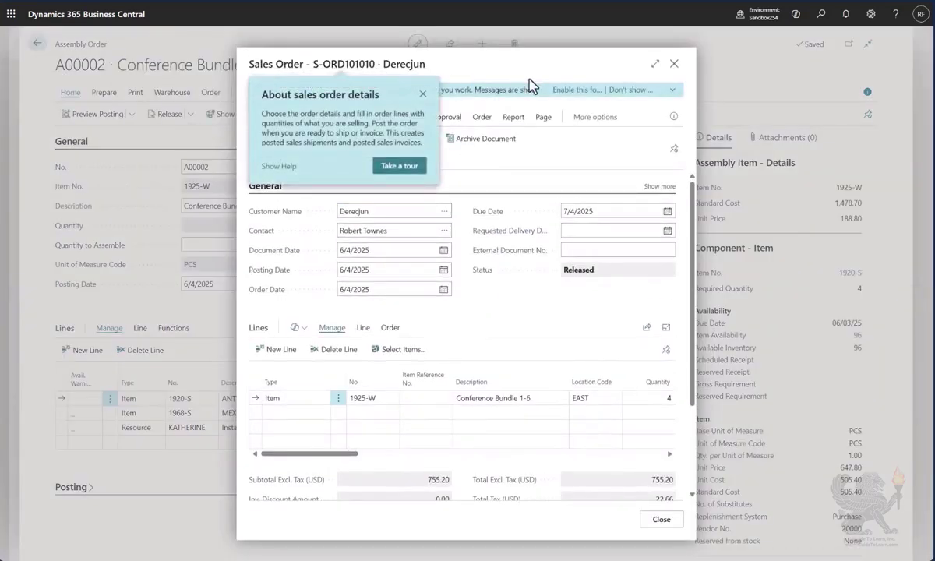
click(423, 94)
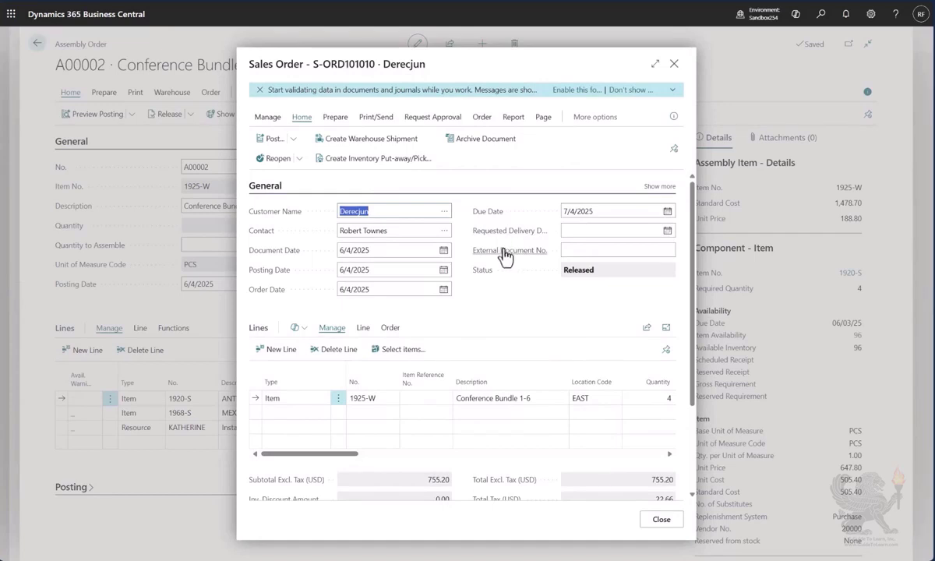